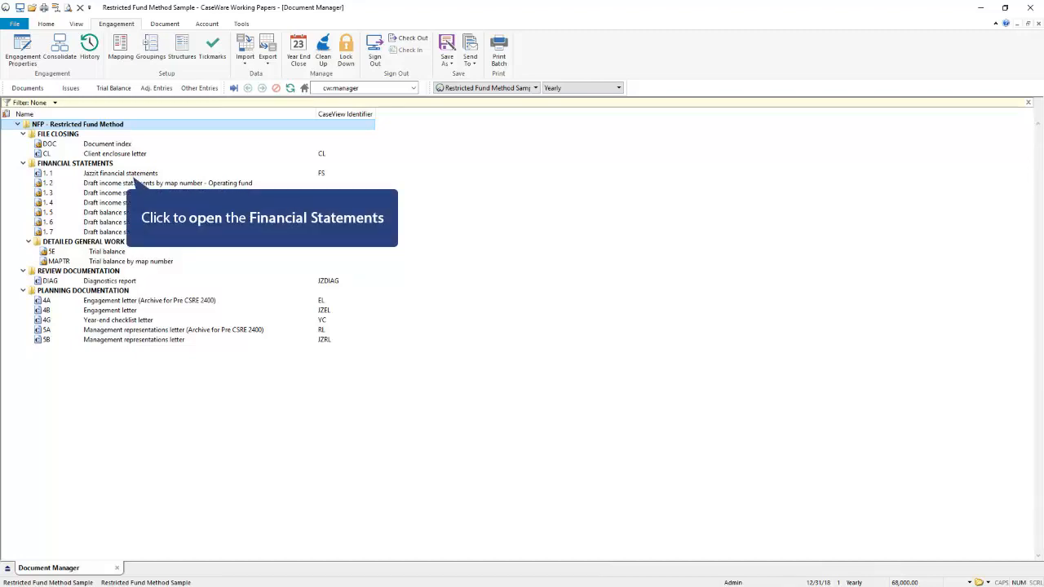
Open the Jazzit financial statements and set the client profile's structure to Not for profit
double_click(135, 174)
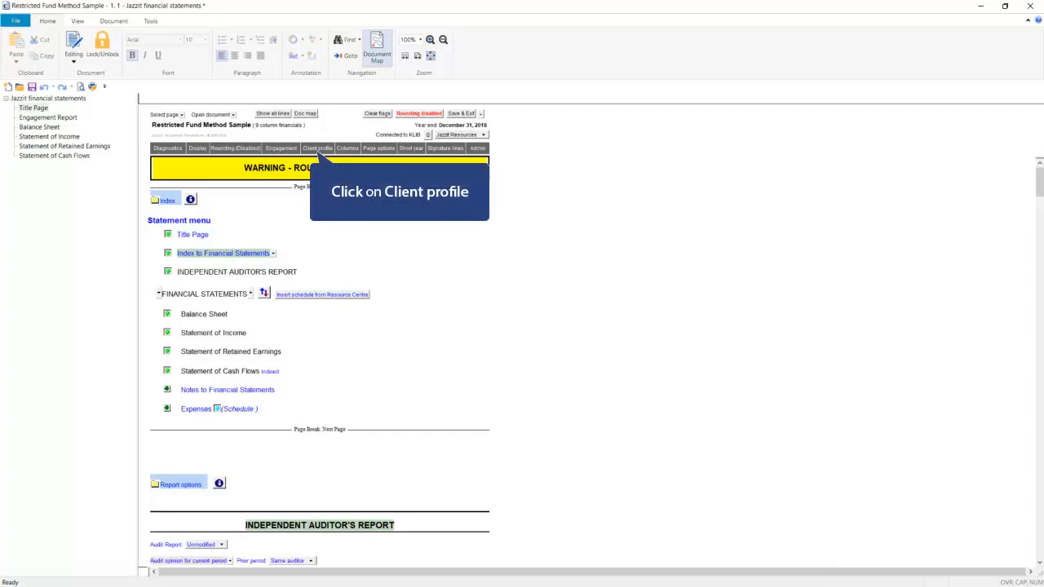
click(318, 148)
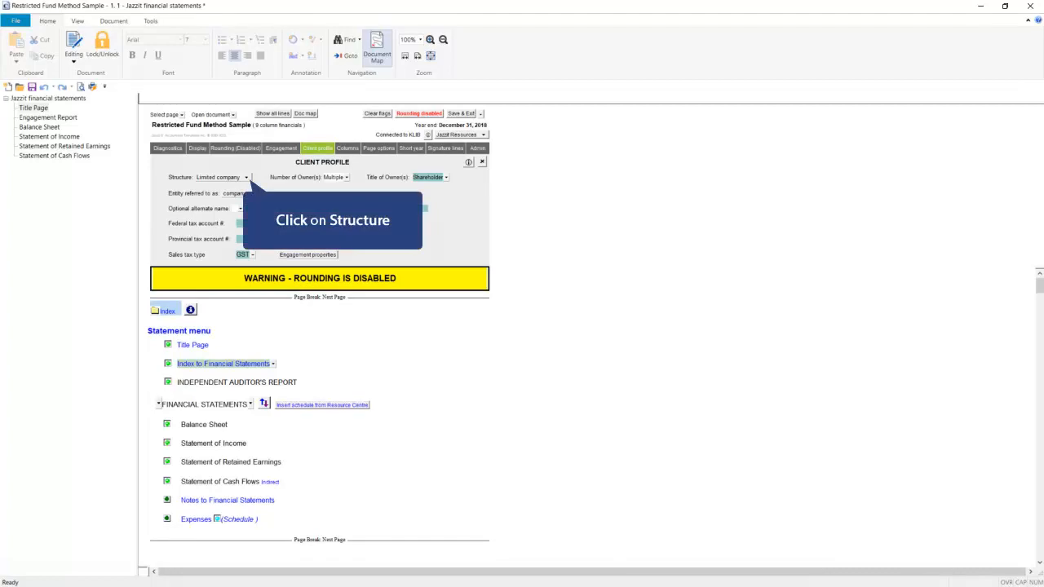
click(246, 177)
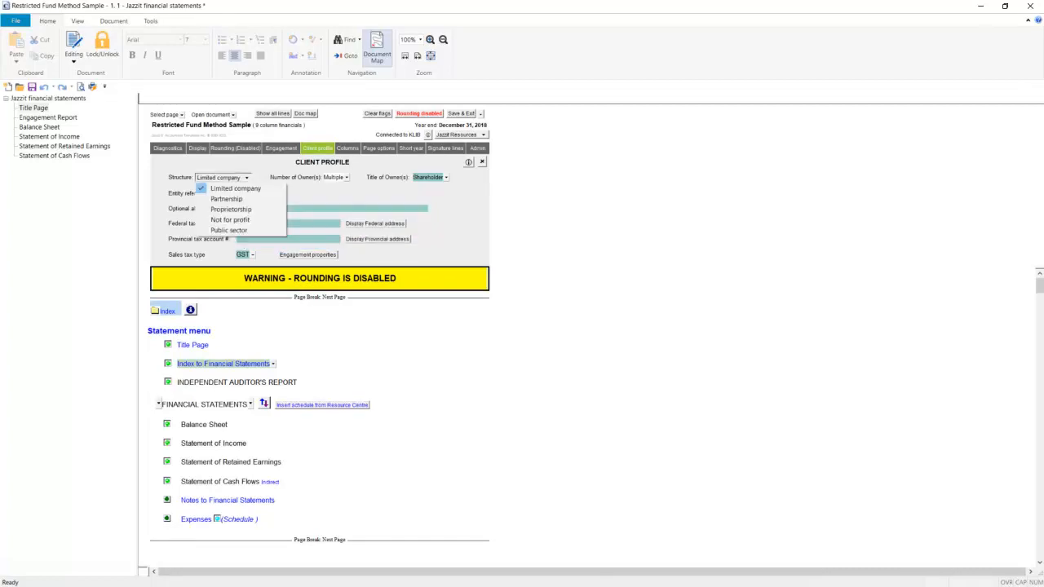
click(230, 220)
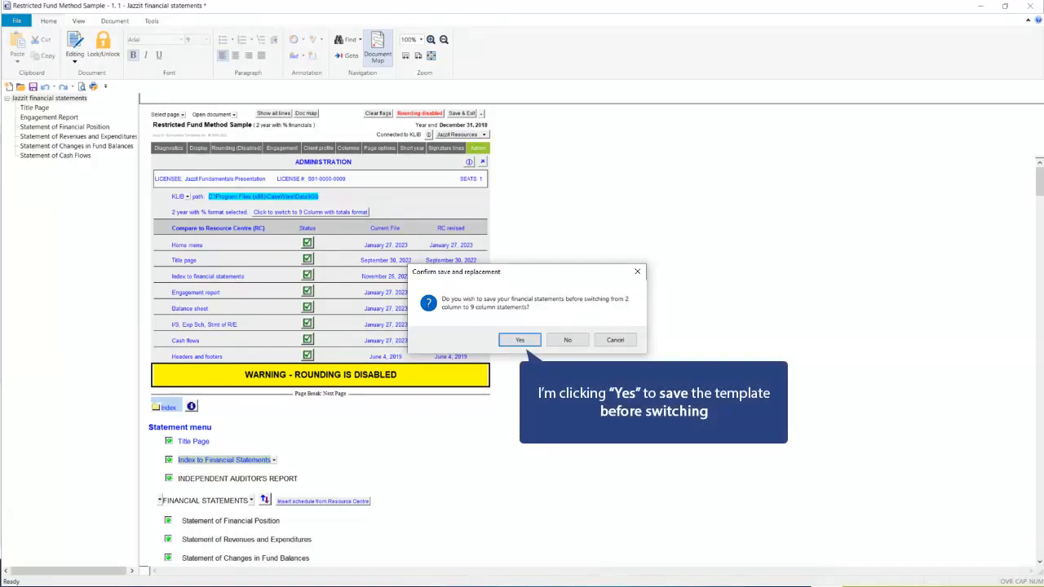
Save the financial statements while switching them from the 2 column to the 9 column format
key(Return)
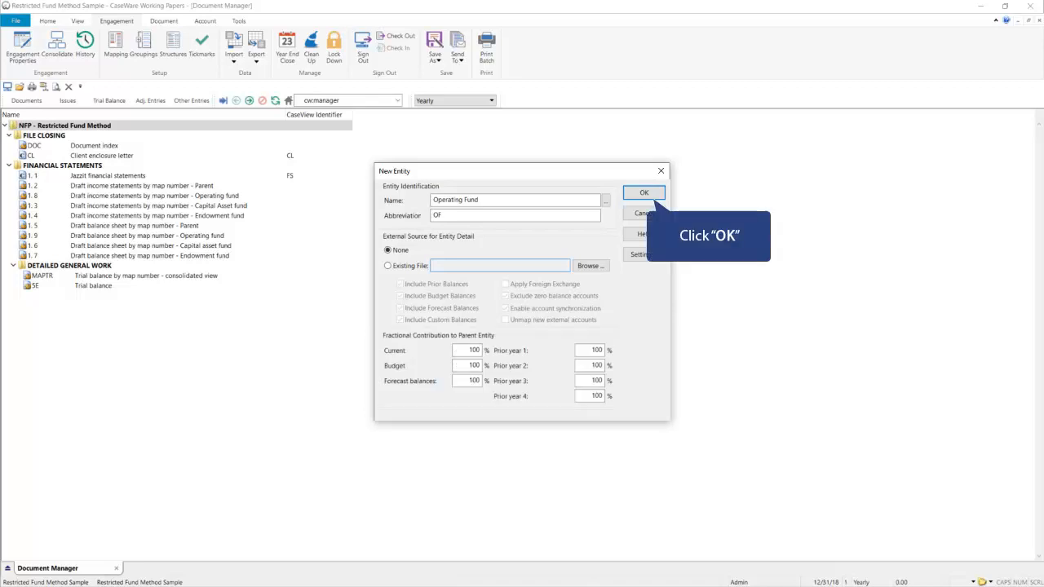
Create the entities Operating Fund (OF) and Capital Asset Fund (CAF) with no external source
click(644, 194)
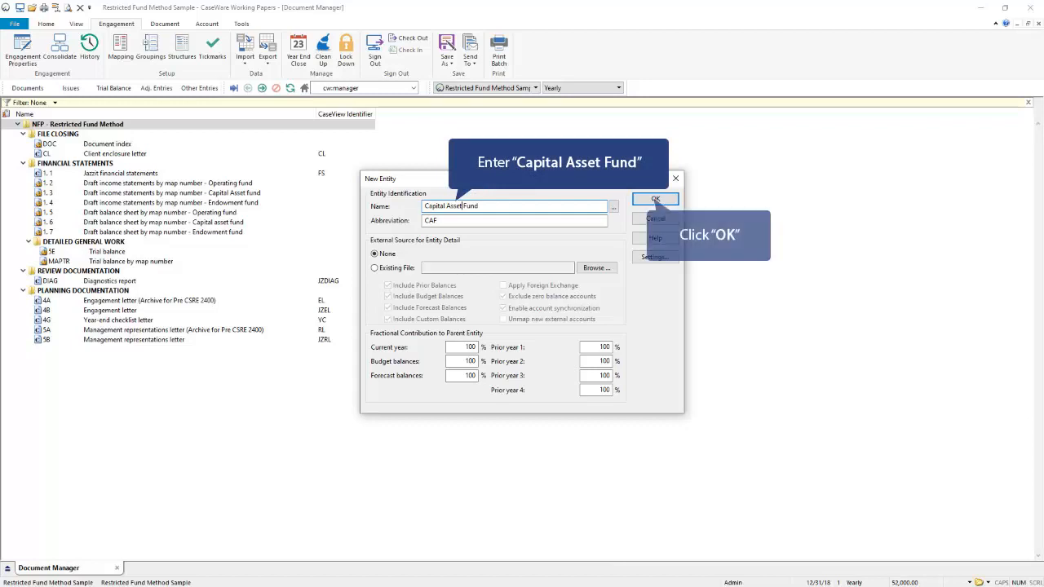
click(655, 199)
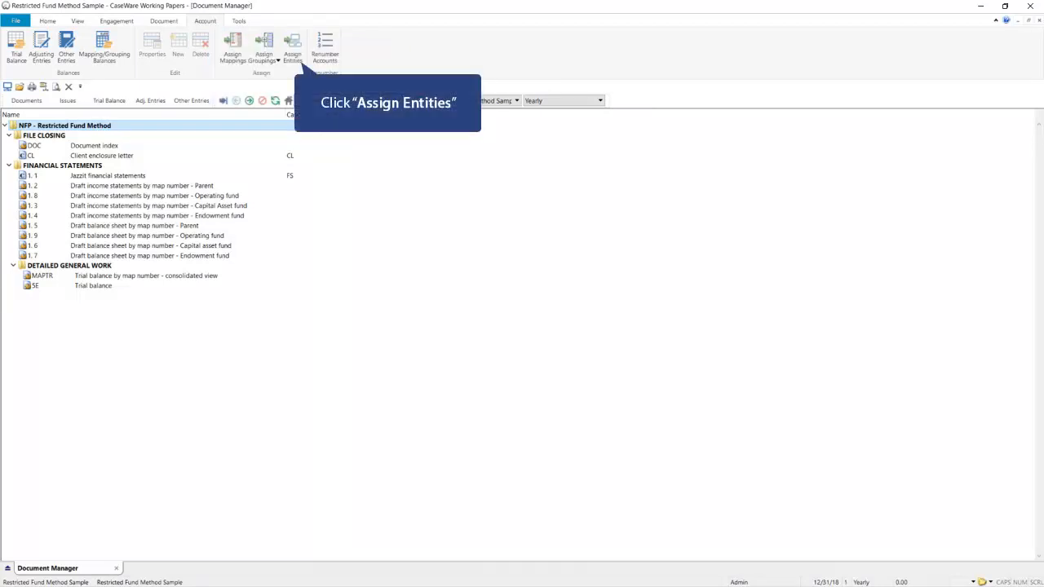
Assign the operating accounts, such as 1000, 1050–1200, 6000–6101 and the general revenues and expenses, to the Operating Fund entity
click(292, 51)
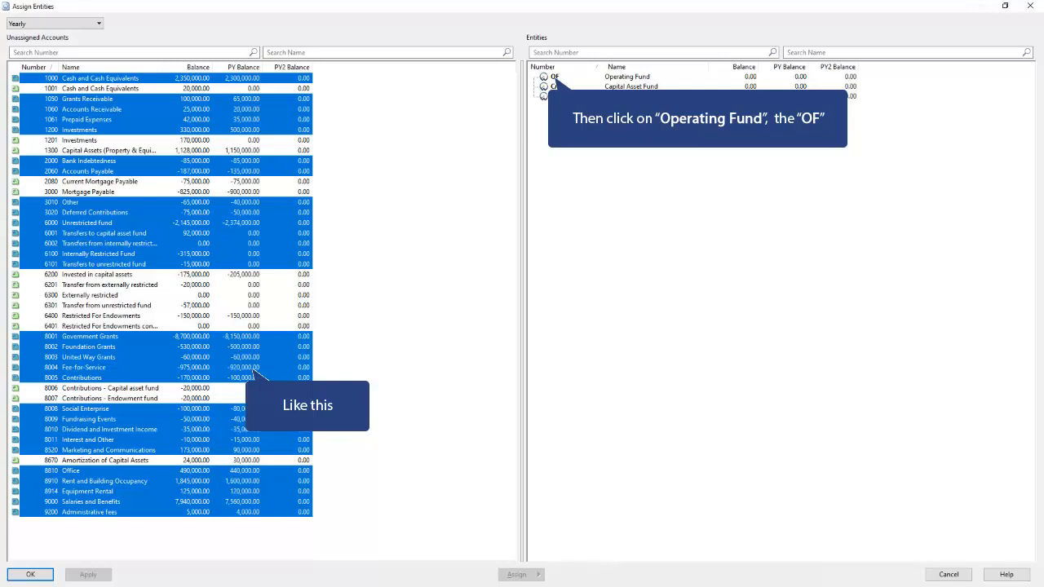
click(555, 77)
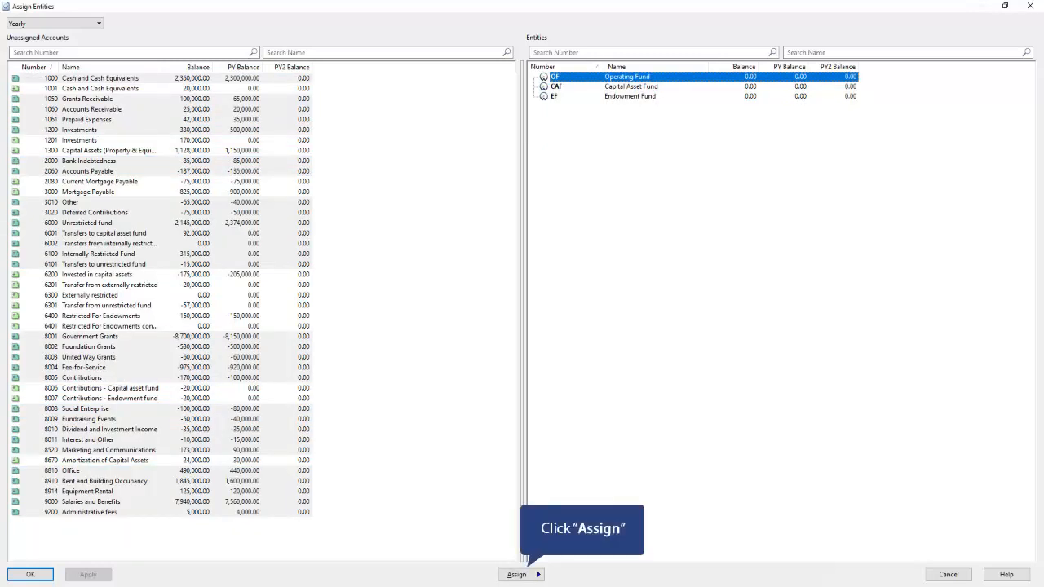
click(516, 574)
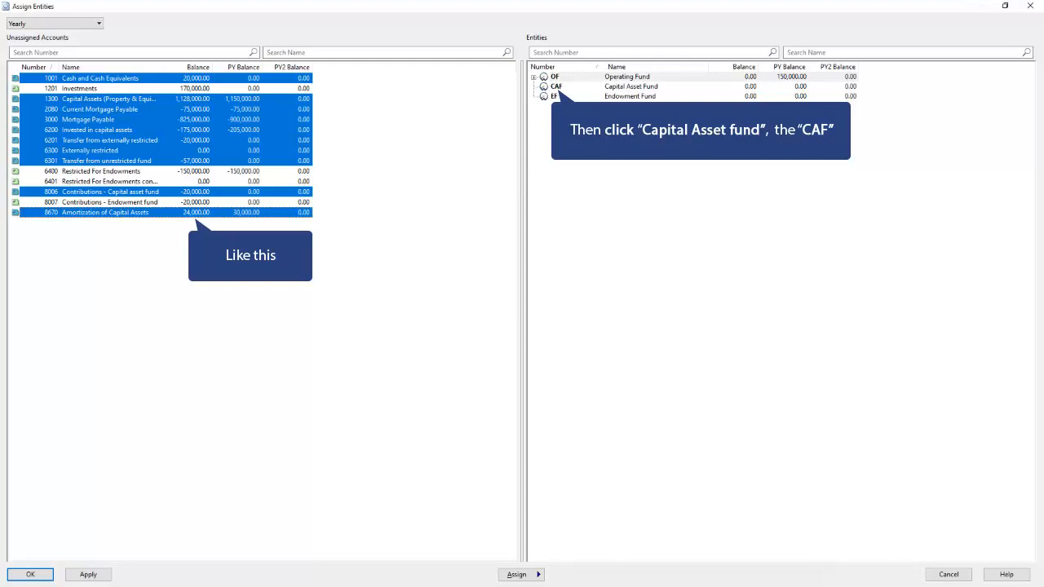
Assign the capital asset accounts to Capital Asset Fund and accounts 1201, 6400, 6401 and 8007 to Endowment Fund
click(558, 86)
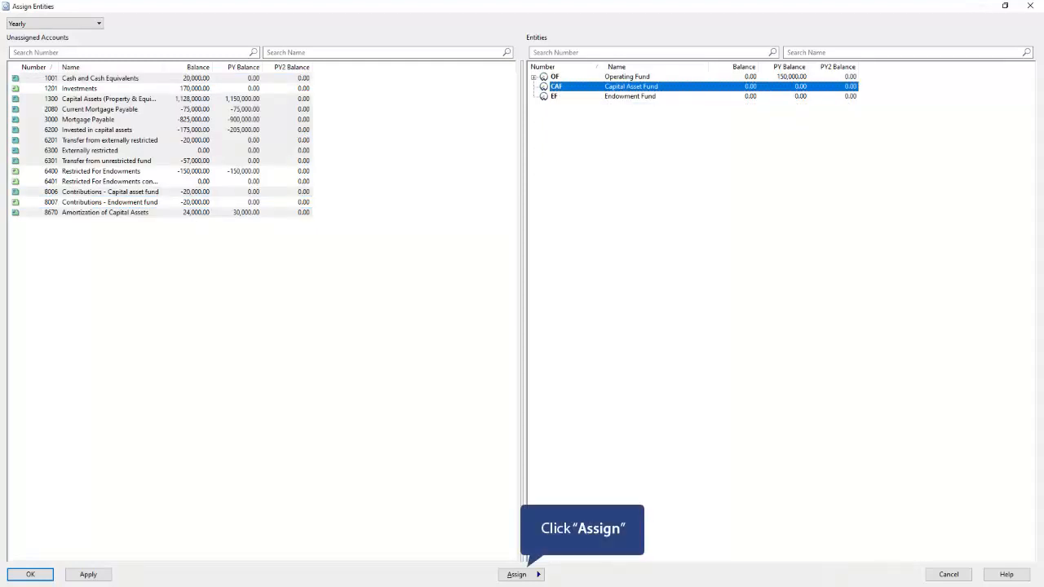
click(517, 574)
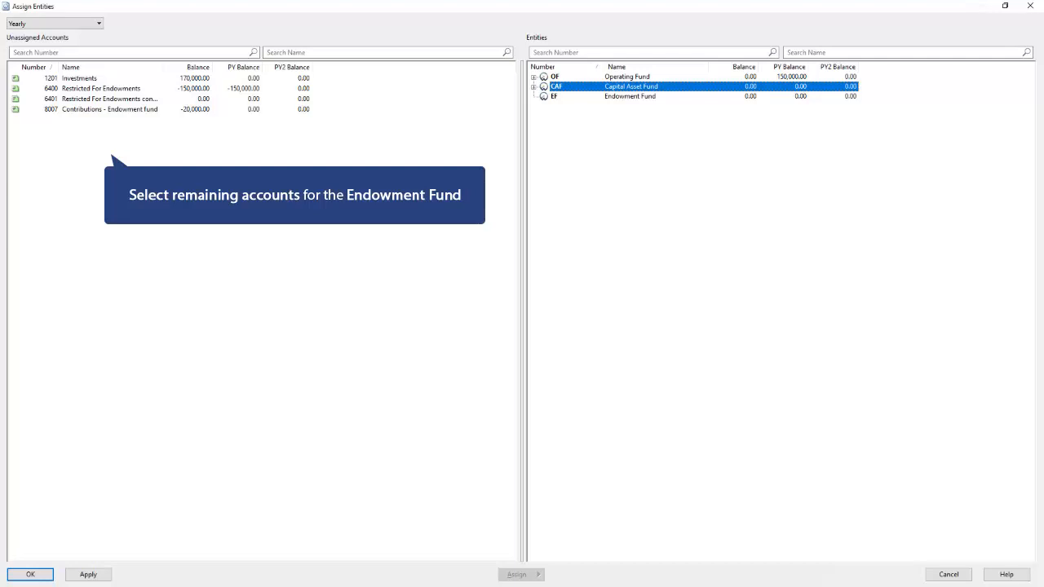
shift+click(110, 109)
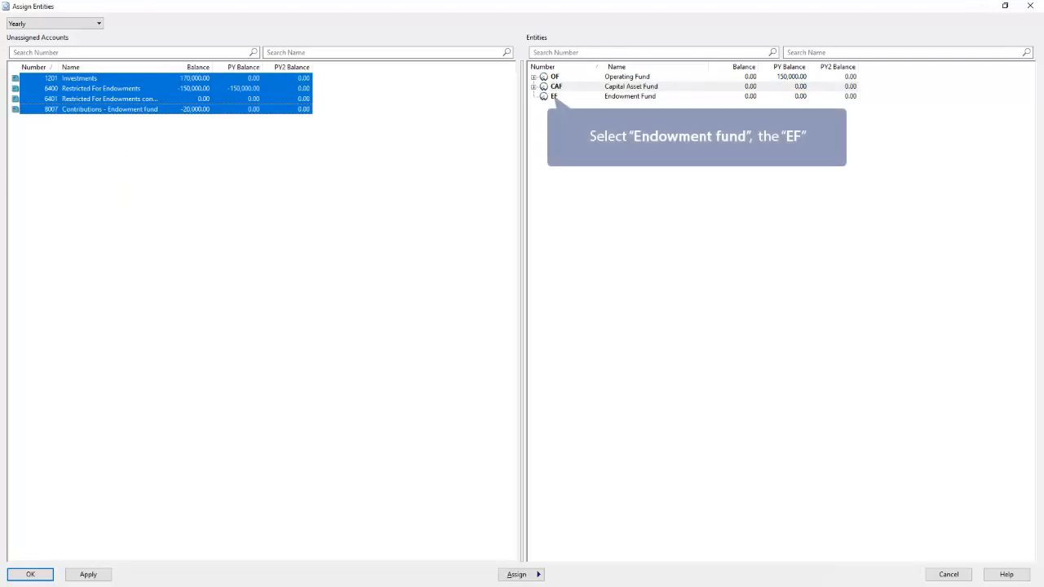
click(555, 97)
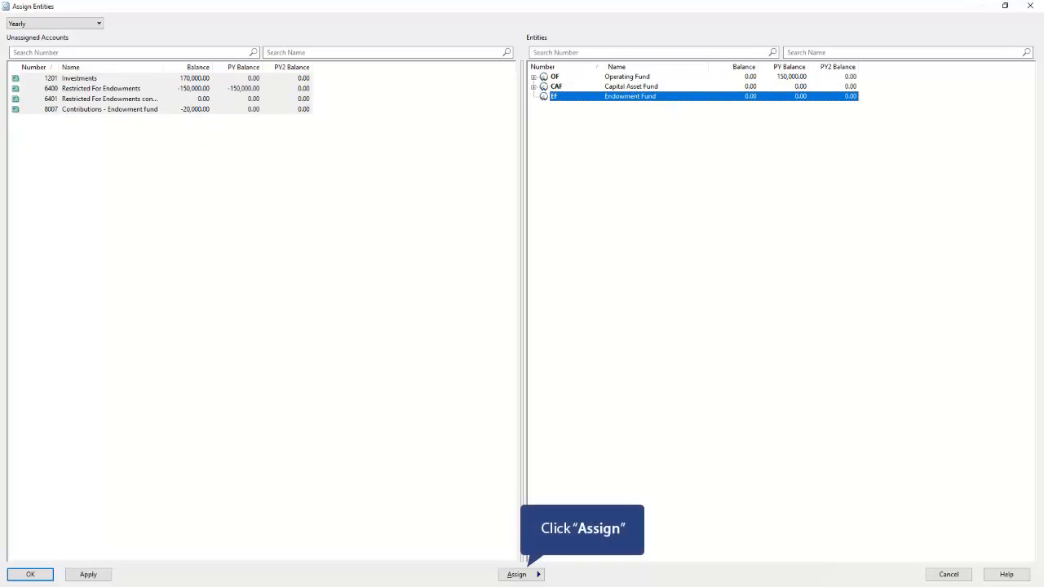
click(516, 574)
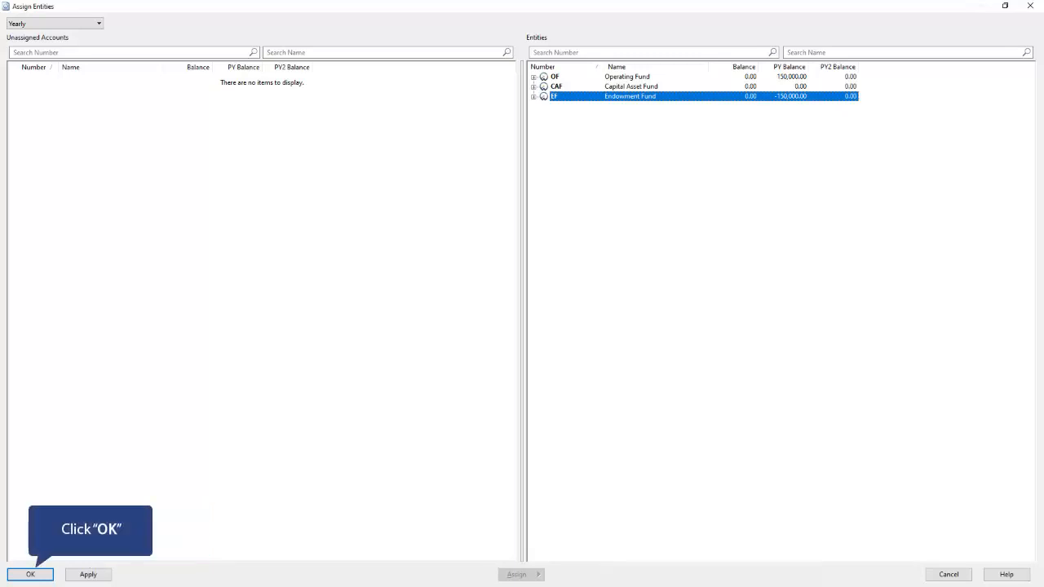
click(30, 574)
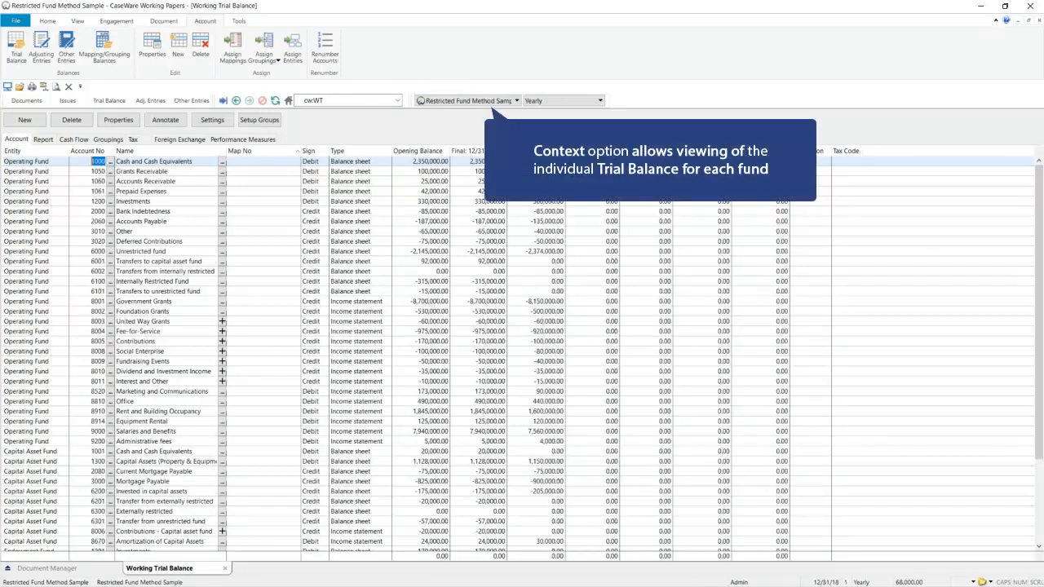
View the working trial balance for the Operating Fund only
click(516, 101)
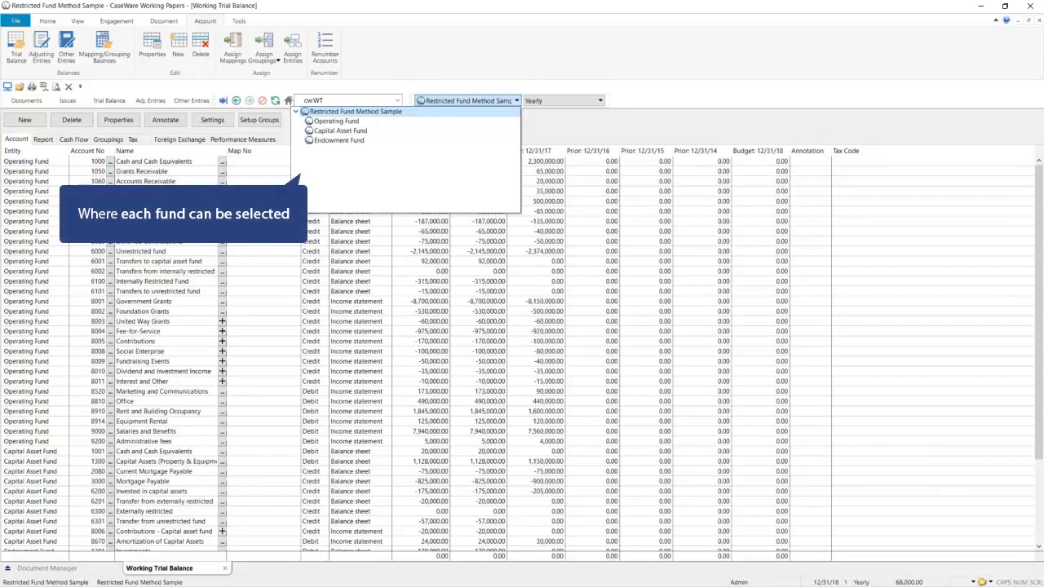
click(341, 120)
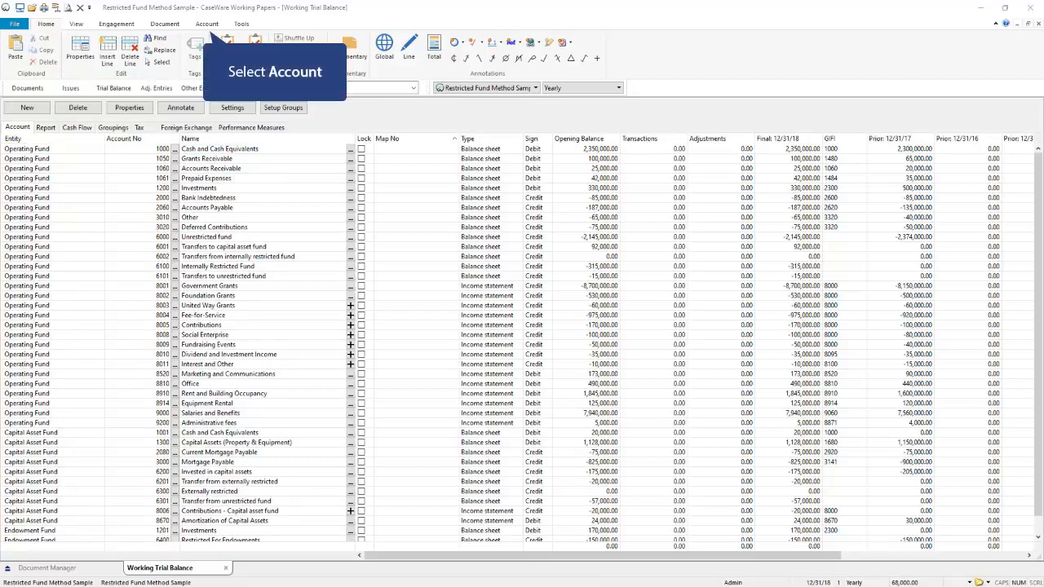
Map the Net Income (Loss) accounts of all entities to map number 275.3680
click(207, 23)
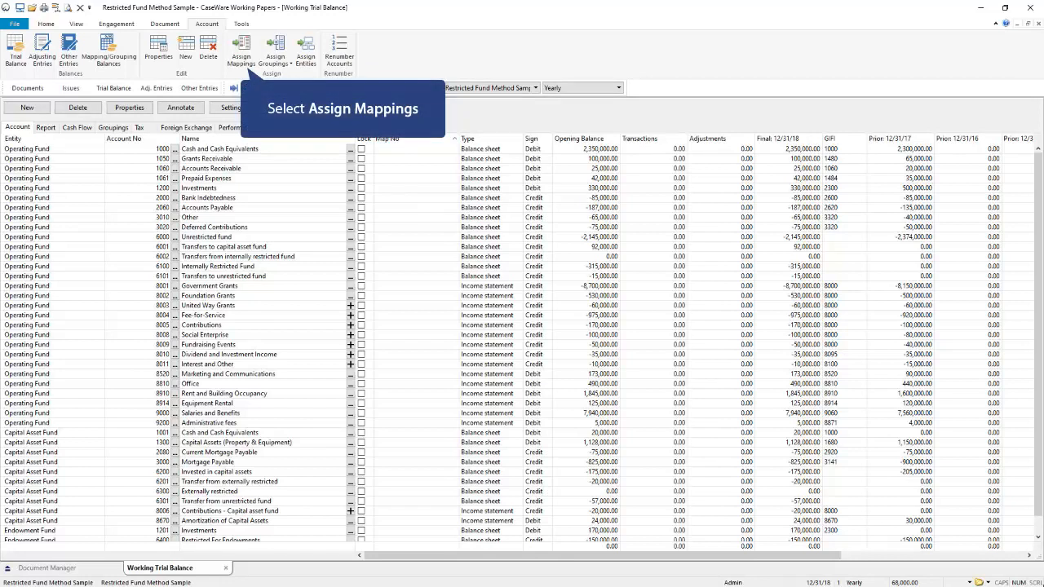
click(240, 54)
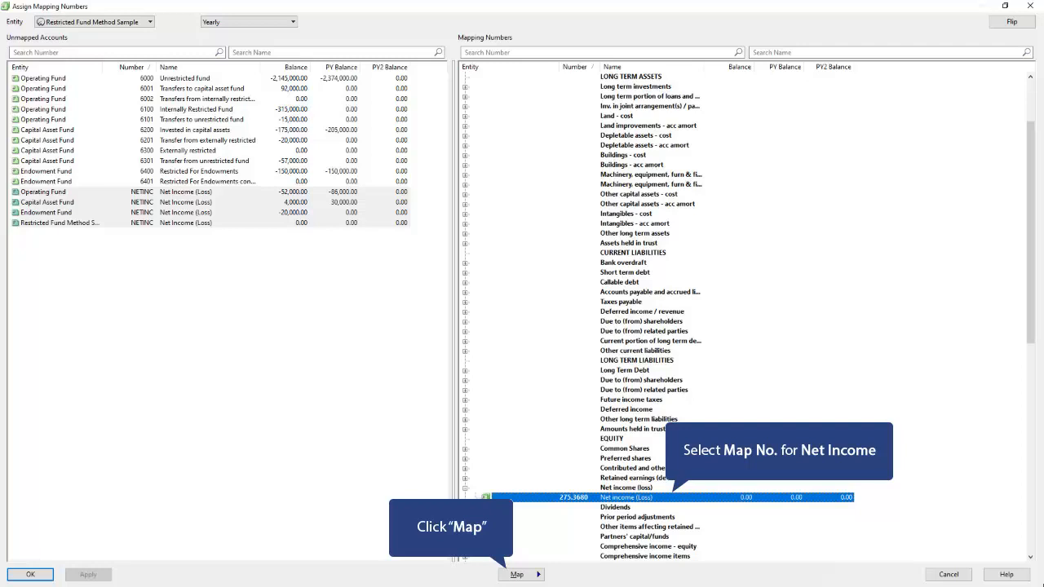
click(517, 575)
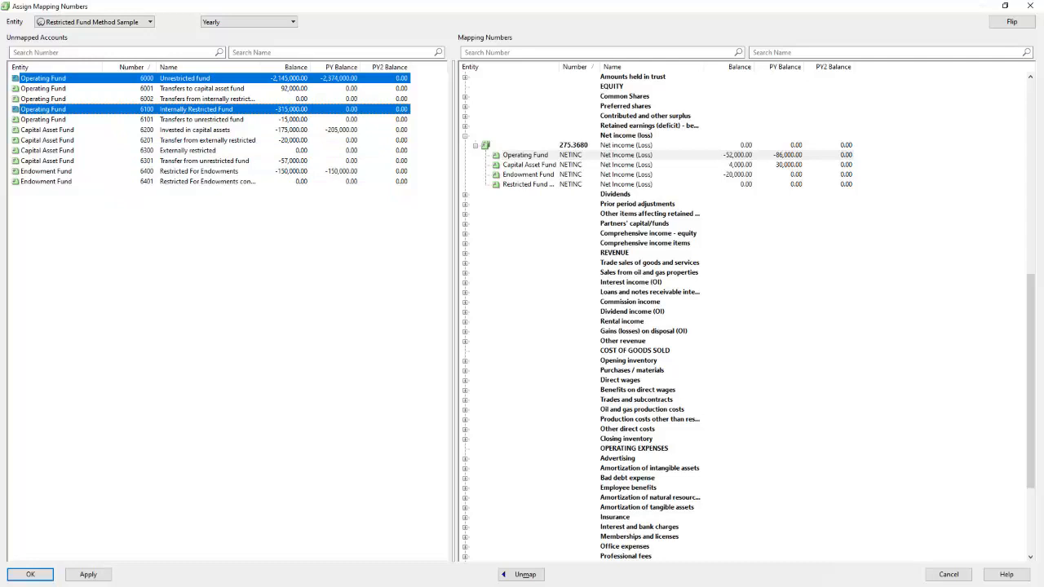
Map Operating Fund accounts 6000 and 6100 to the fund #1 capital map number 280.0001
click(465, 224)
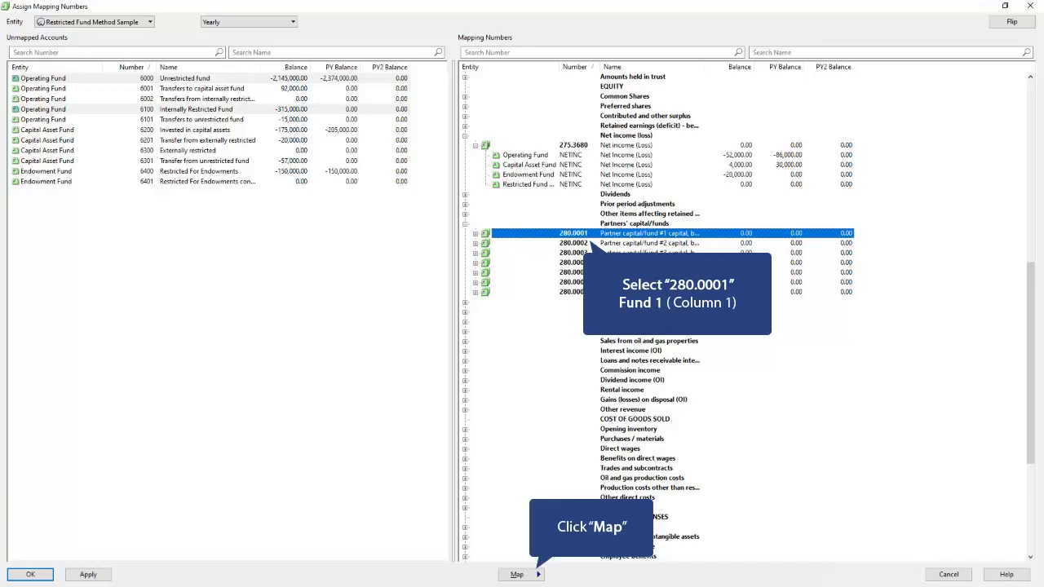
click(517, 575)
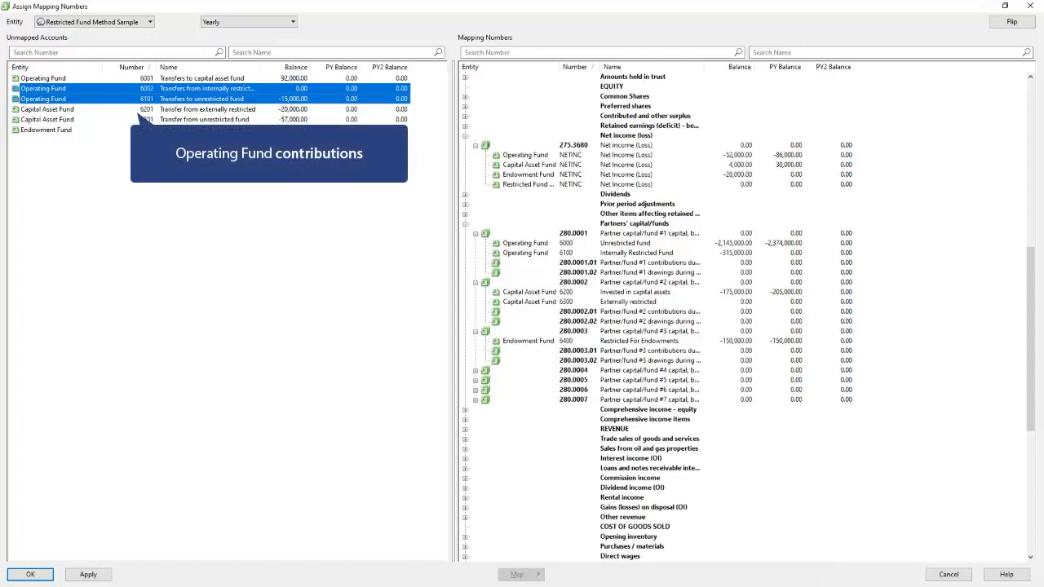
Map accounts 6002 and 6101 to fund #1 contributions 280.0001.01, and account 6001 to fund #1 drawings 280.0001.02
click(650, 263)
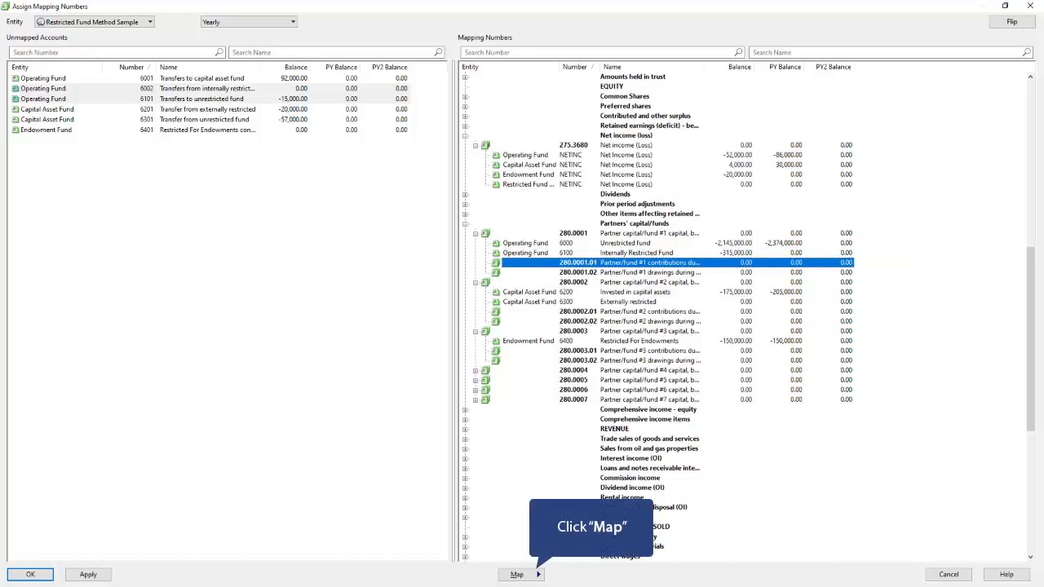
click(516, 575)
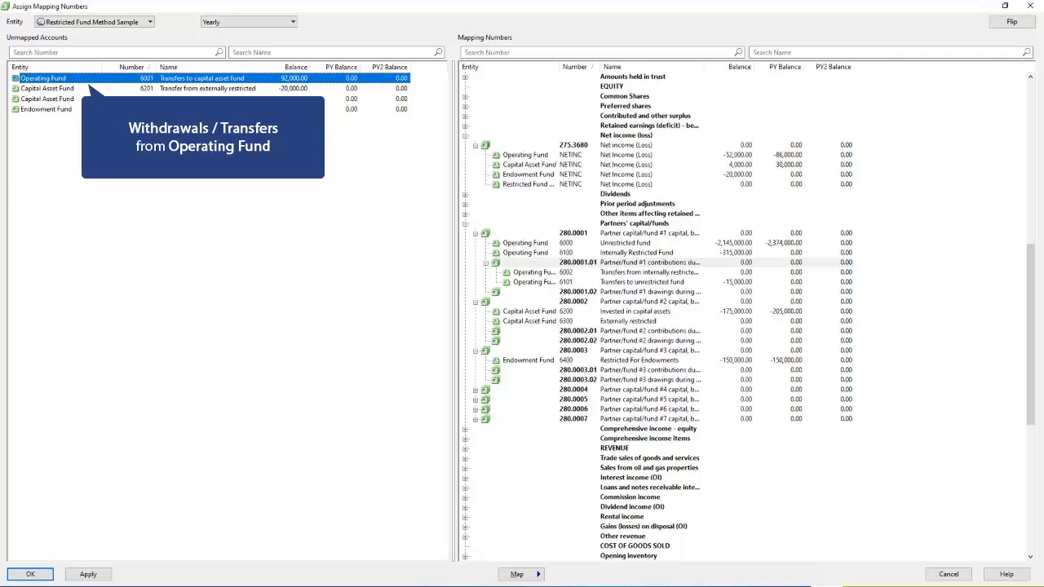
click(649, 292)
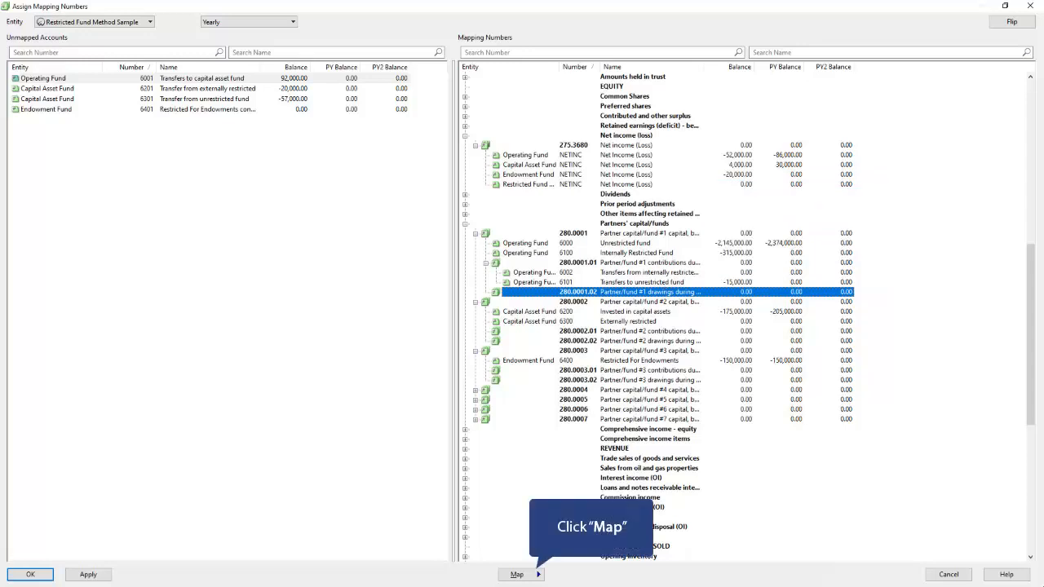
click(521, 574)
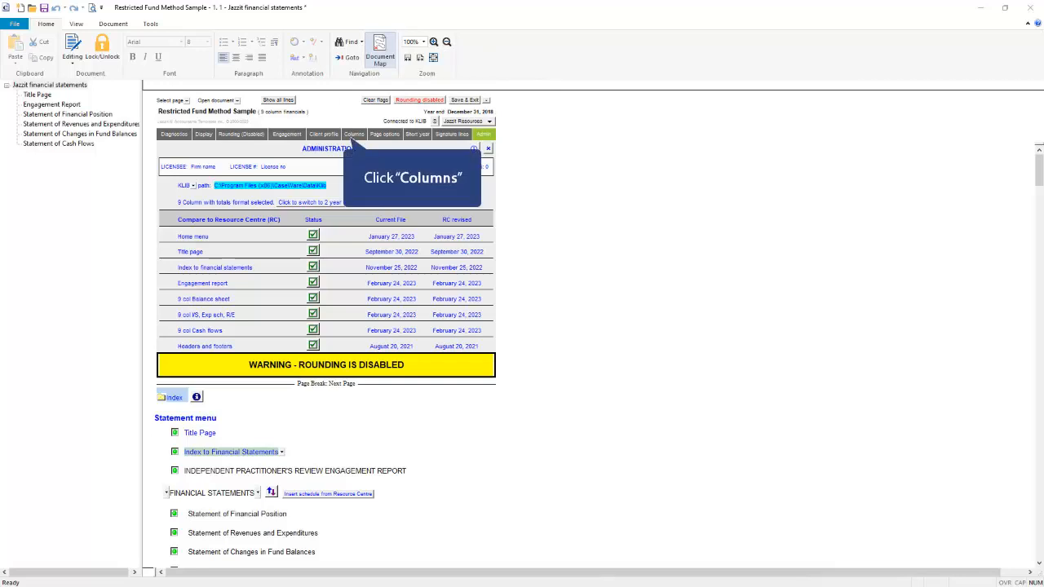
Set the entity for column 1 of the financial statements to Operating Fund (OF)
click(354, 134)
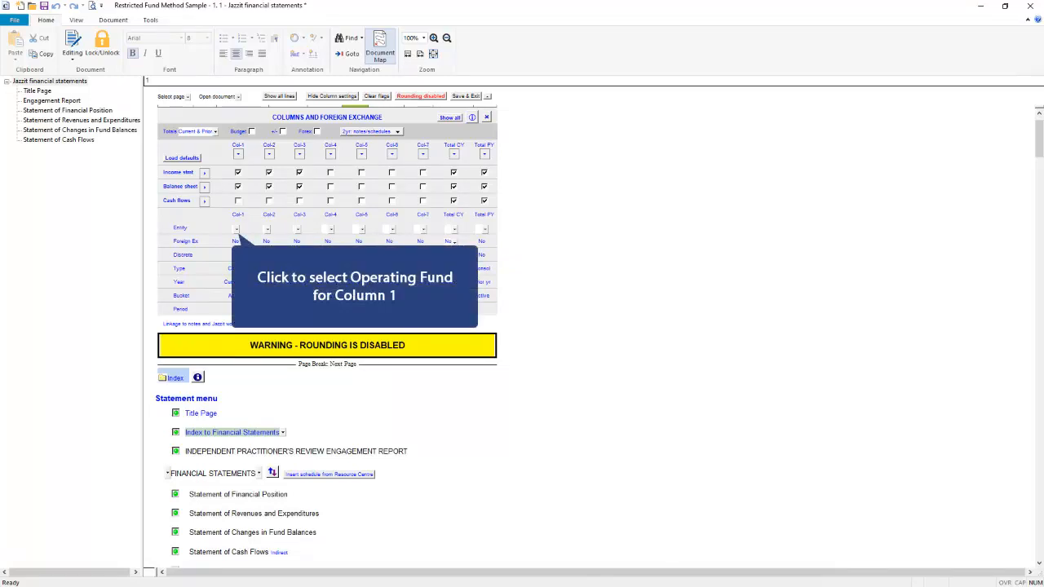
click(236, 229)
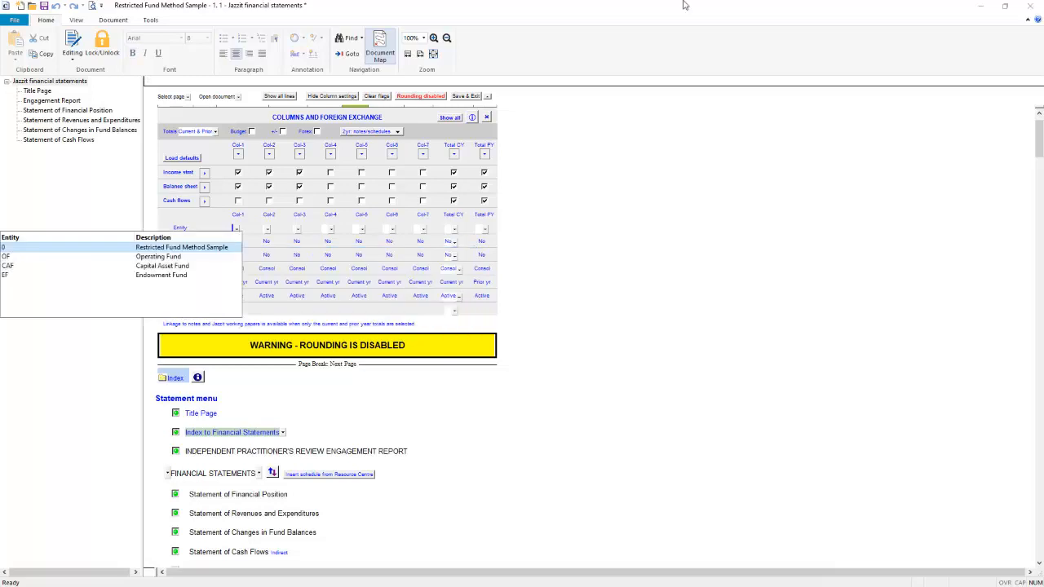
click(158, 256)
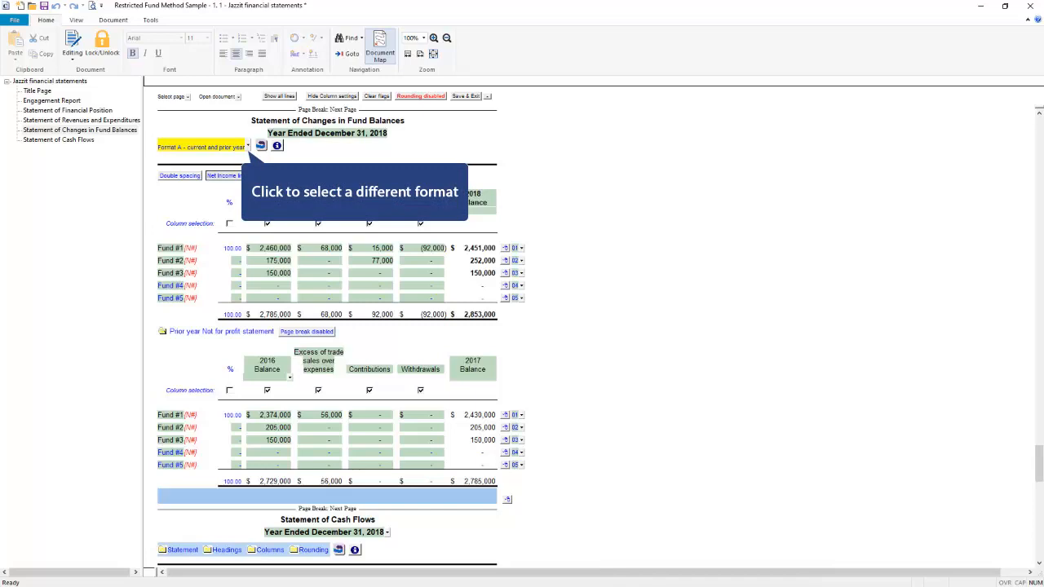
Change the Statement of Changes in Fund Balances to Format B - funds in columns
click(247, 147)
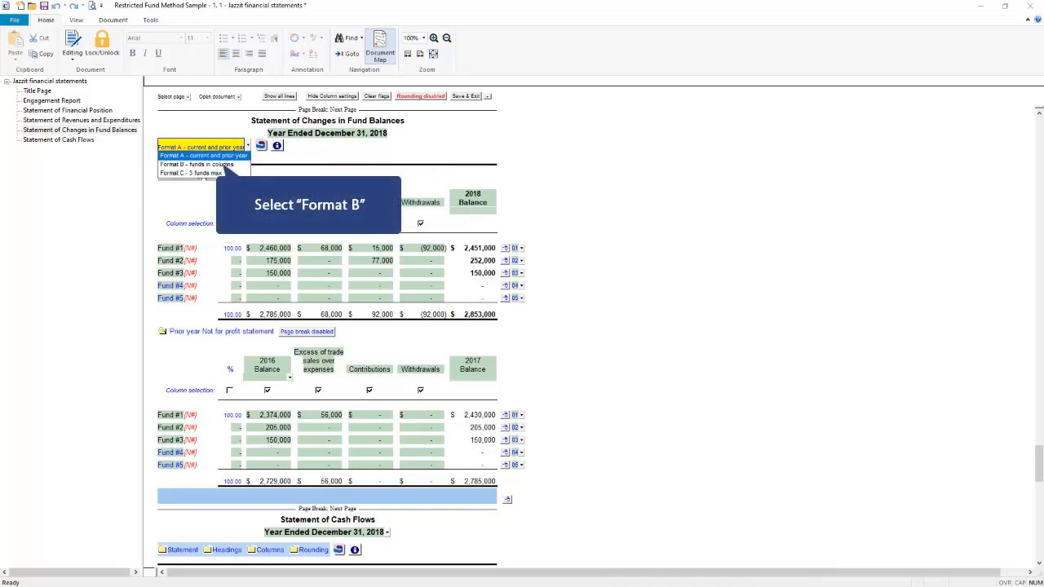
click(197, 164)
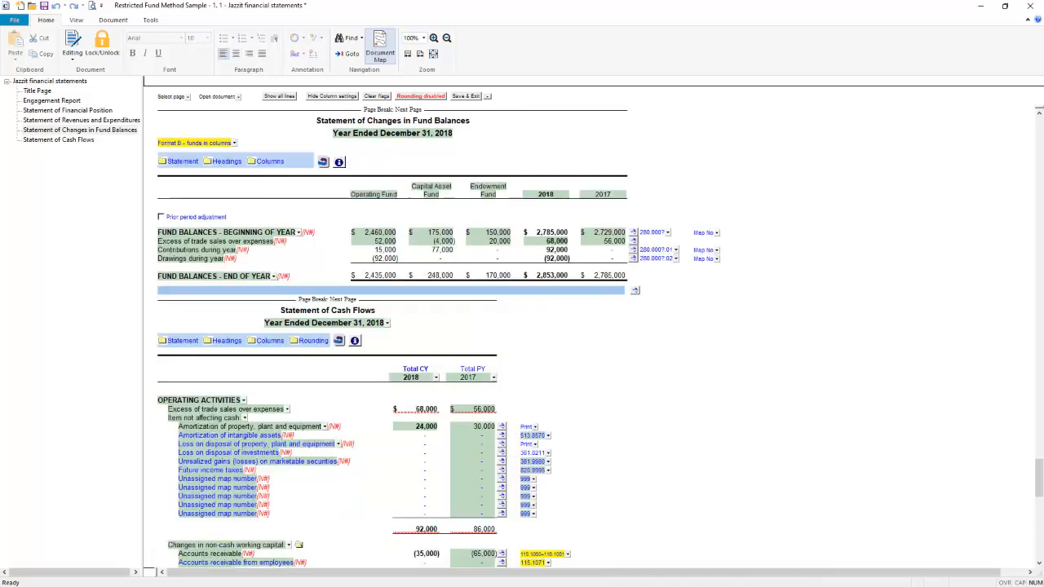